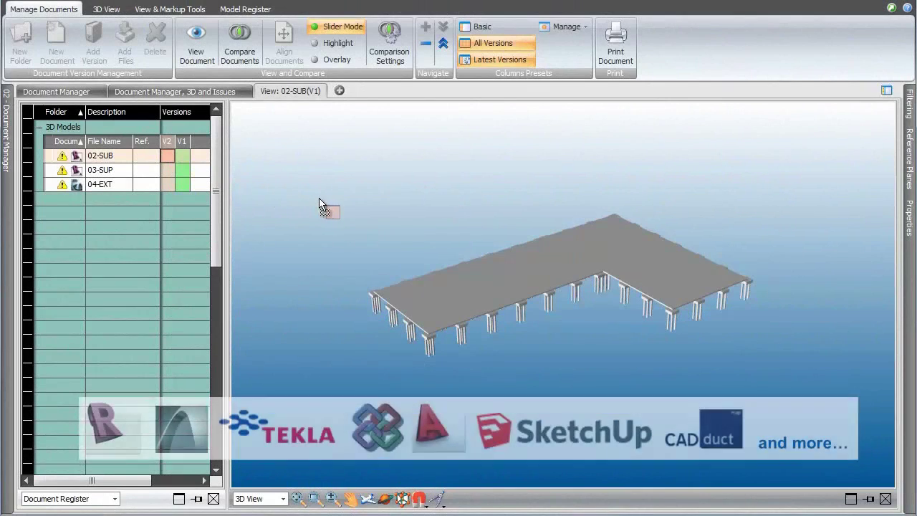
# Load 02-SUB version V2, 03-SUP version V1 and the 04-EXT model into the 3D view for comparison
pyautogui.moveTo(319, 199); pyautogui.dragTo(319, 199)
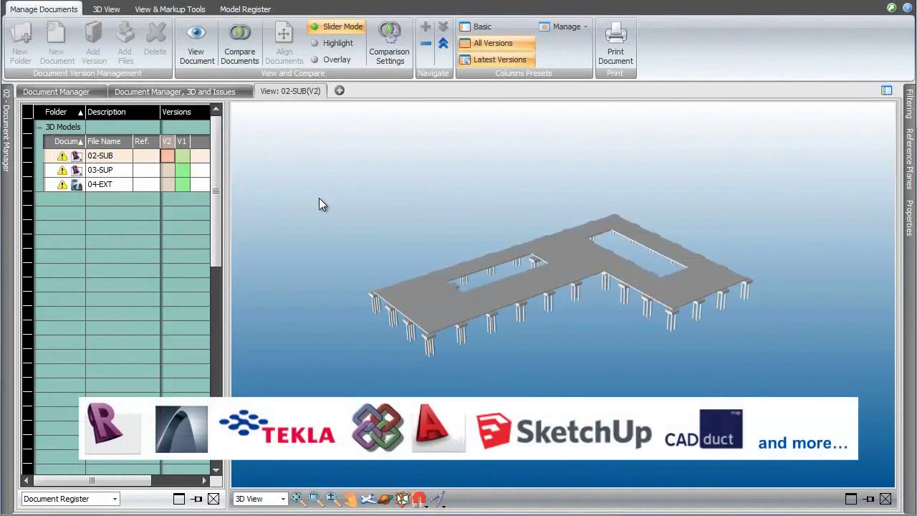
pyautogui.moveTo(183, 169); pyautogui.dragTo(300, 213)
pyautogui.moveTo(183, 184); pyautogui.dragTo(309, 208)
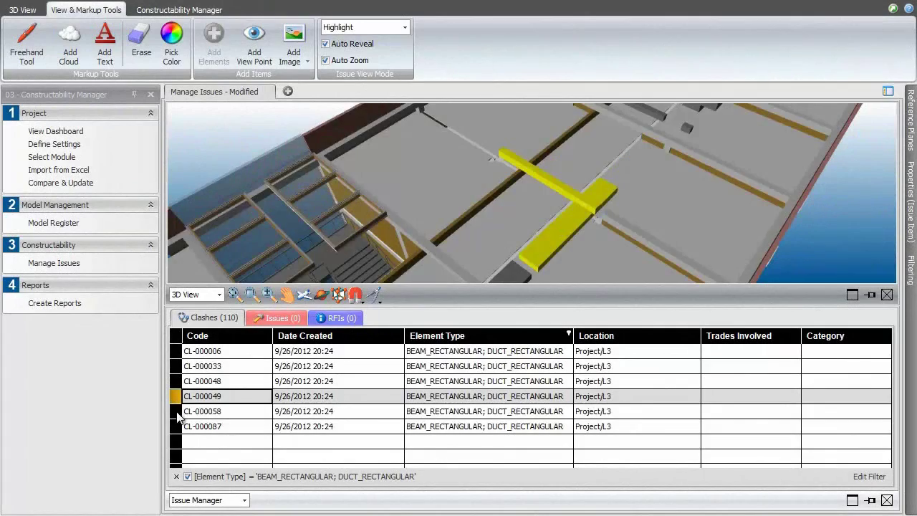
# Show clashes CL-000058 and CL-000087, then all six beam-duct clashes together in the building
pyautogui.click(177, 411)
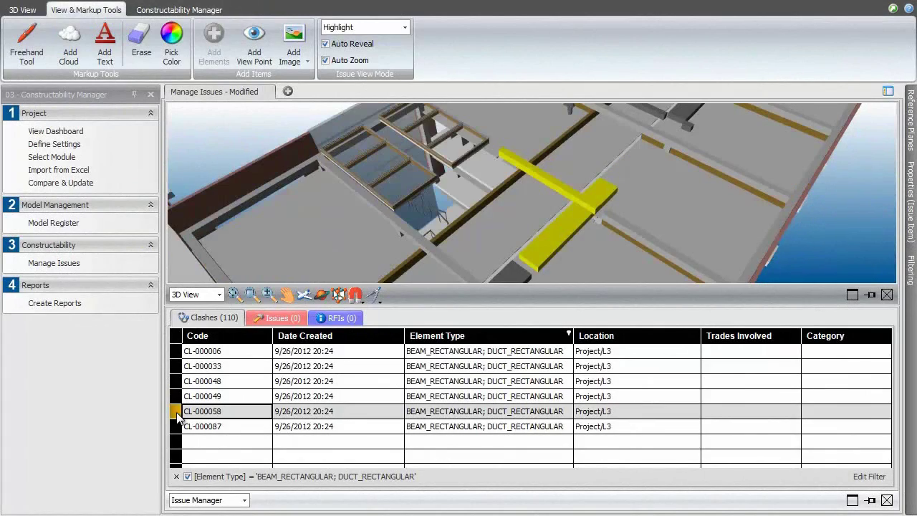
pyautogui.click(177, 426)
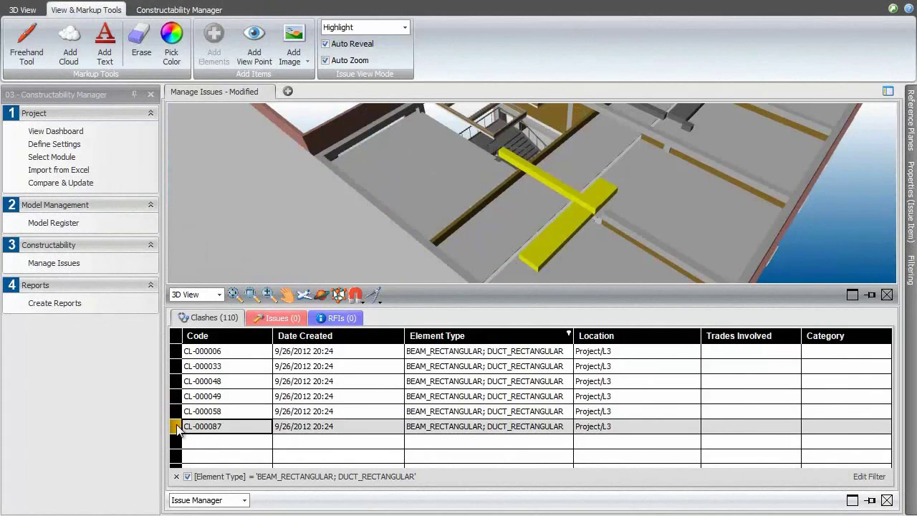
pyautogui.keyDown('shift'); pyautogui.click(177, 351); pyautogui.keyUp('shift')
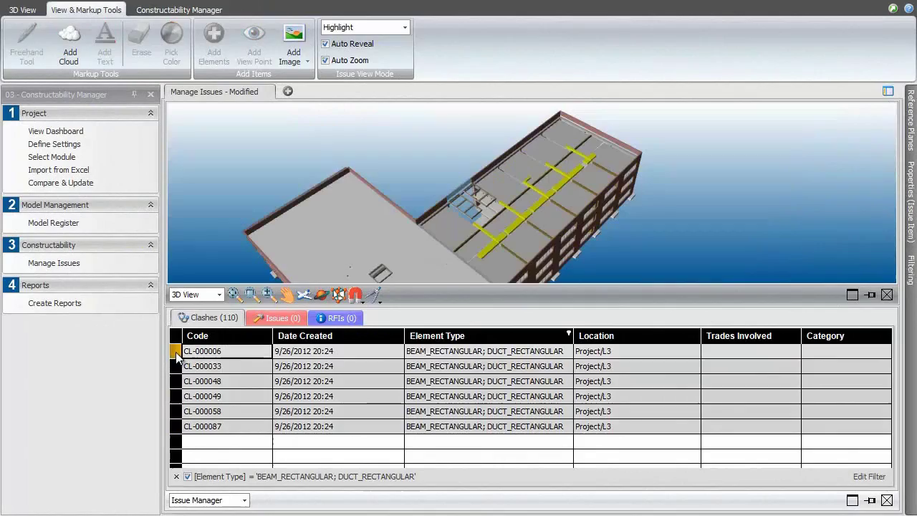
pyautogui.moveTo(656, 253); pyautogui.dragTo(517, 236)
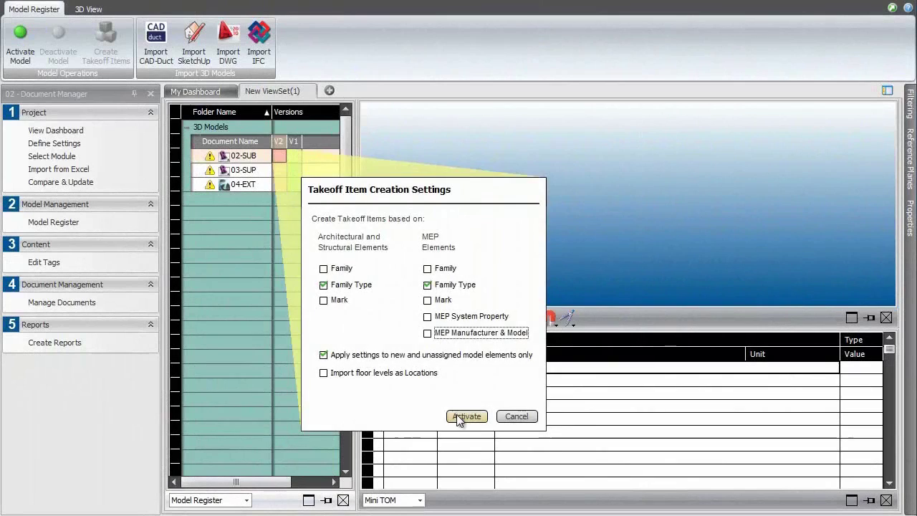
# Activate the model and inspect the pile caps' net top surface and edge surface area quantities
pyautogui.click(462, 417)
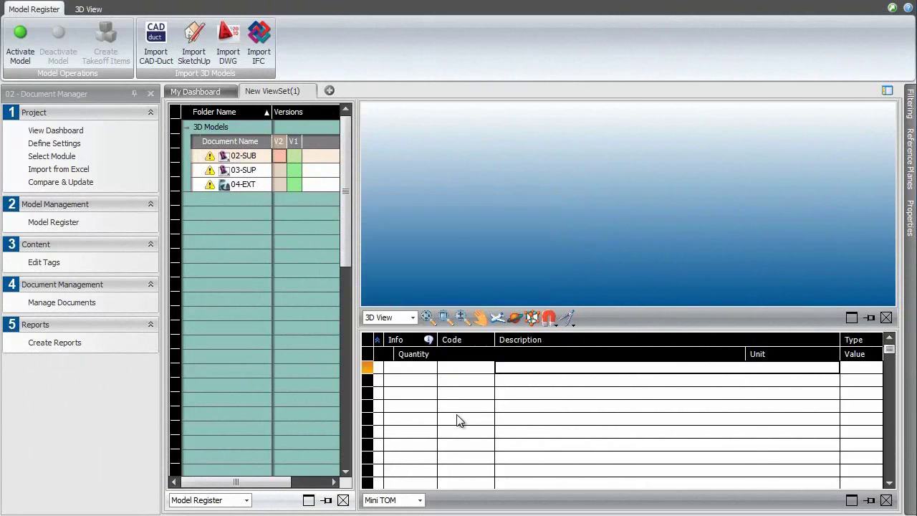
pyautogui.click(457, 459)
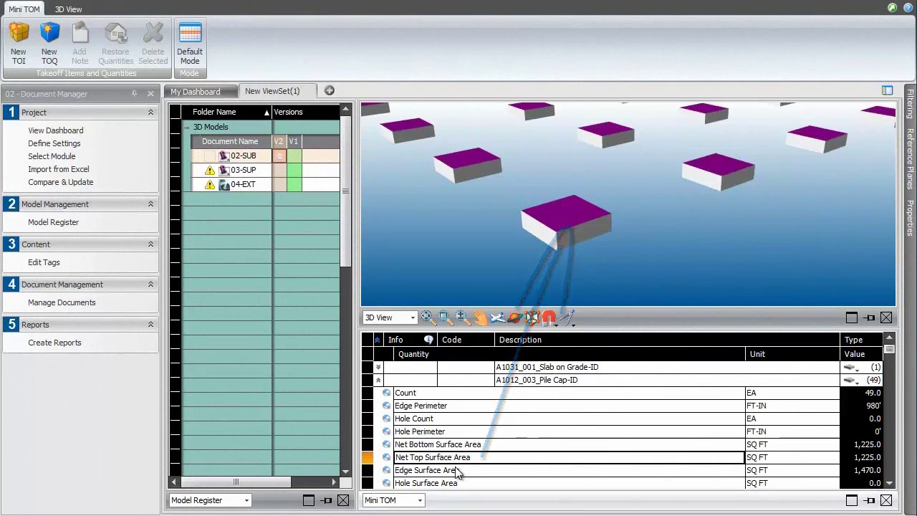
pyautogui.click(456, 474)
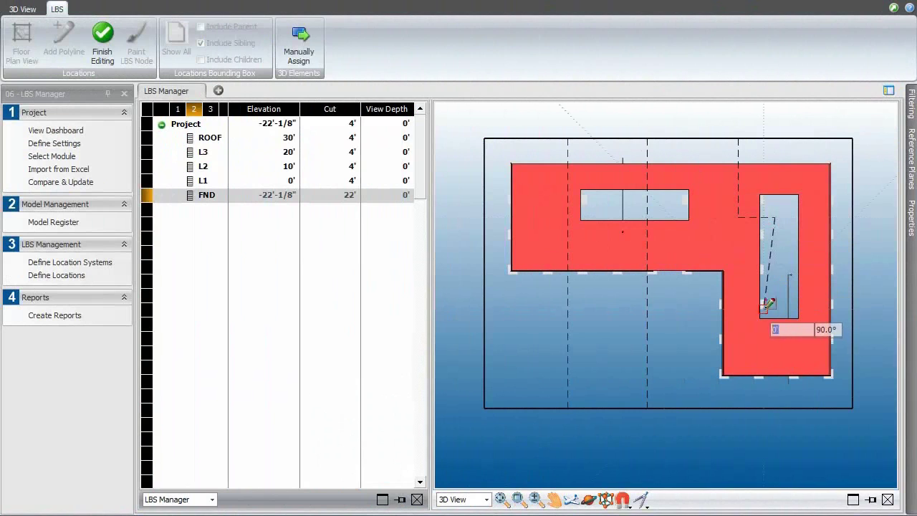
# Finish outlining the FND zone boundaries, expand FND to zones Z1–Z4, and isolate zone Z1
pyautogui.doubleClick(649, 311)
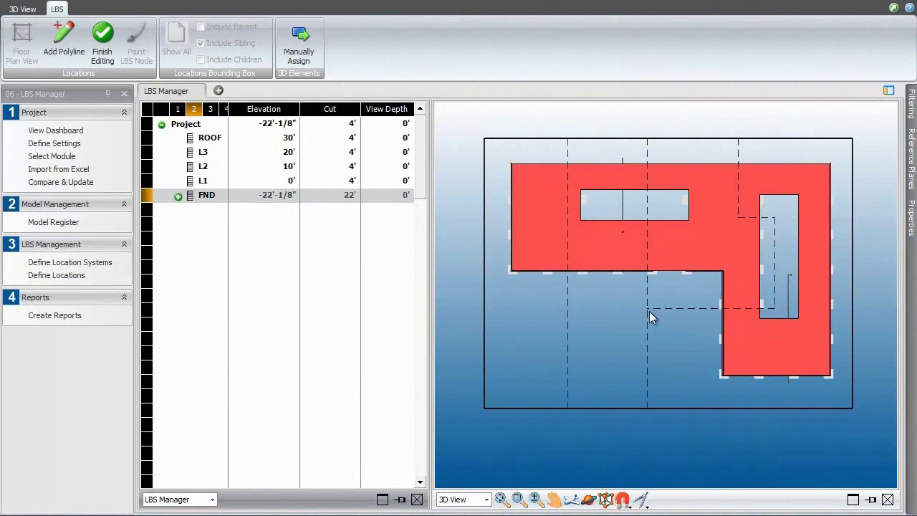
pyautogui.click(182, 124)
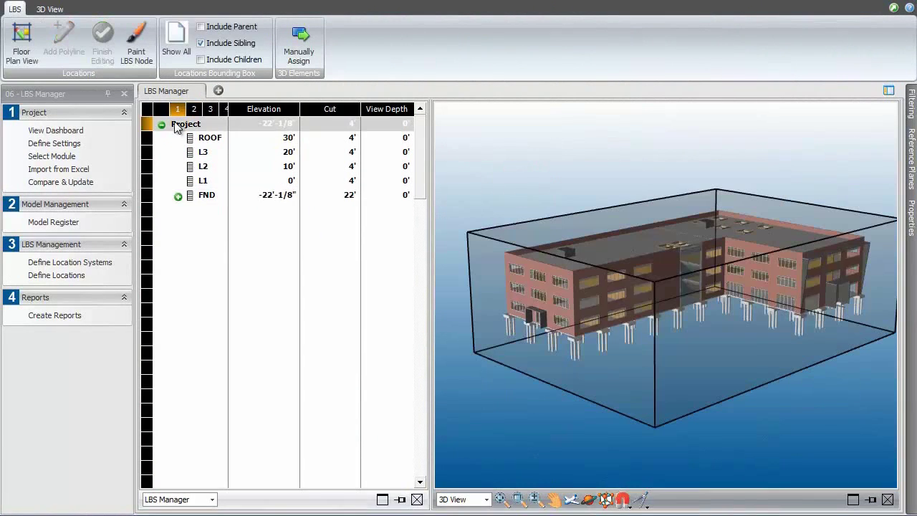
pyautogui.click(178, 196)
pyautogui.click(220, 251)
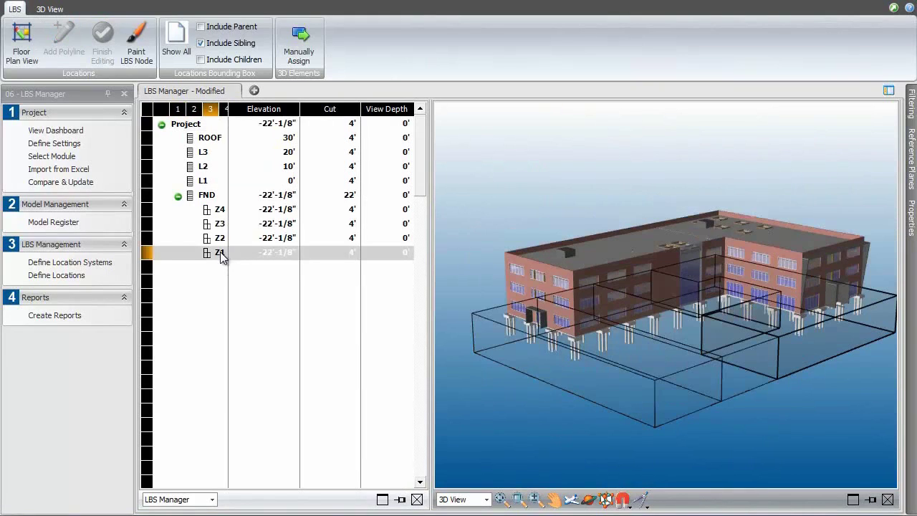
pyautogui.rightClick(220, 252)
pyautogui.click(247, 356)
pyautogui.moveTo(761, 380); pyautogui.dragTo(711, 394)
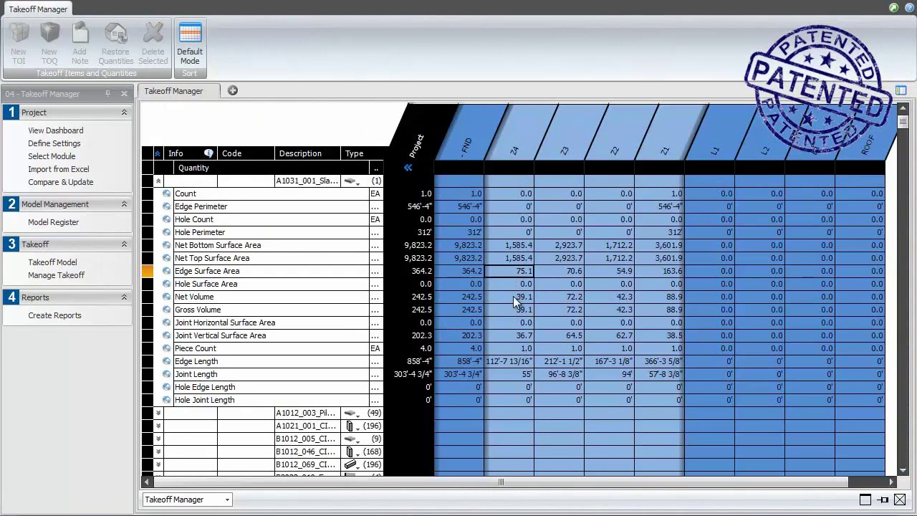
# Map spreadsheet column G as Description and column H as Source Quantity for the import
pyautogui.click(520, 335)
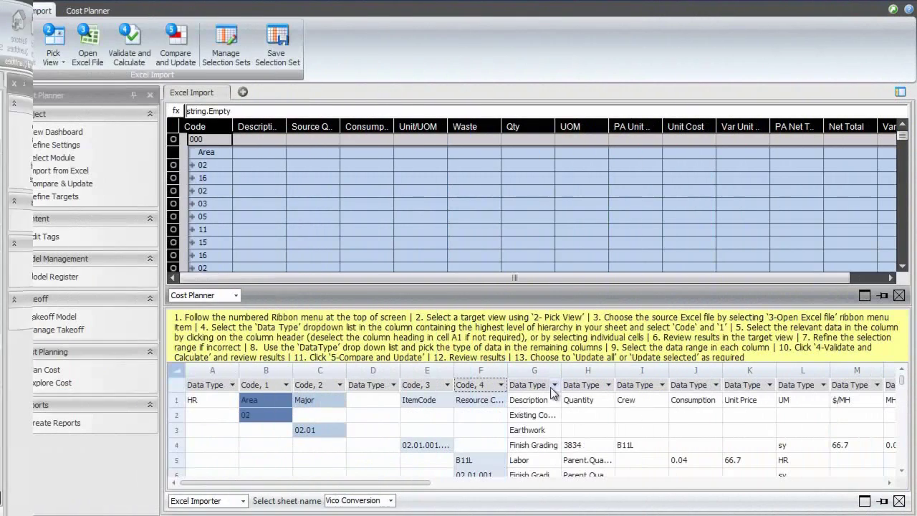
pyautogui.click(553, 384)
pyautogui.click(563, 473)
pyautogui.click(542, 369)
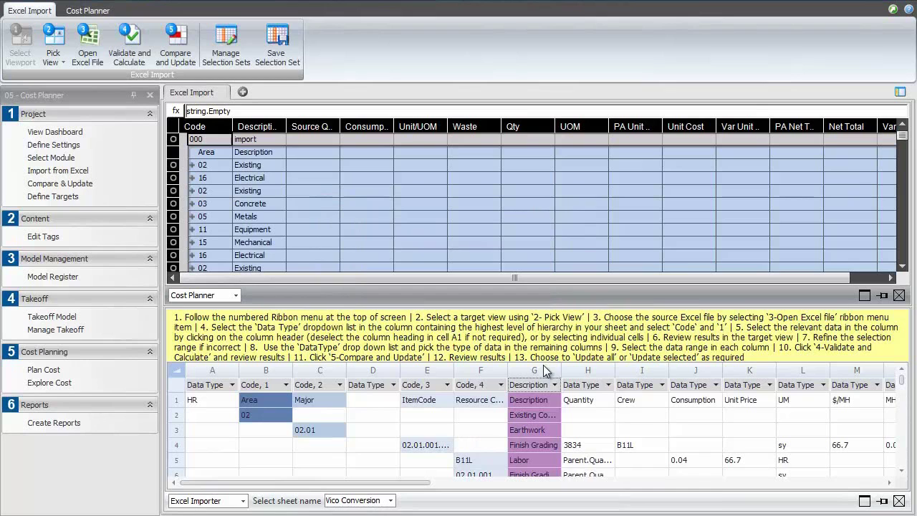
pyautogui.click(594, 387)
pyautogui.click(594, 476)
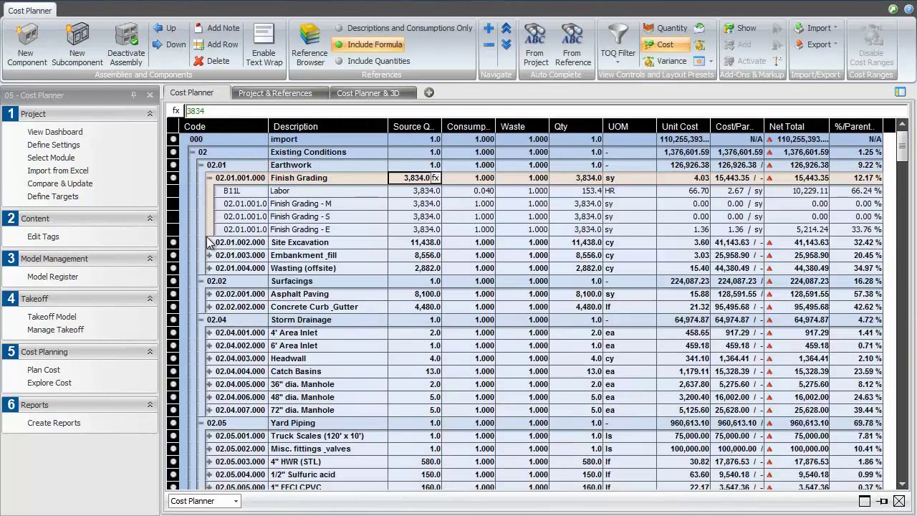
# Under Site Excavation, change the B11L labor unit cost to 85.00, then undo it
pyautogui.click(209, 242)
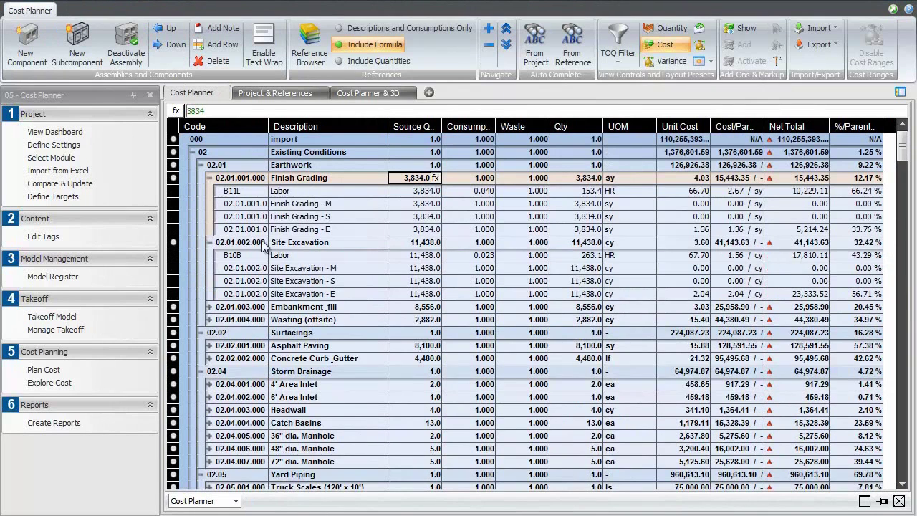
pyautogui.click(689, 190)
pyautogui.click(690, 190)
pyautogui.write('85.')
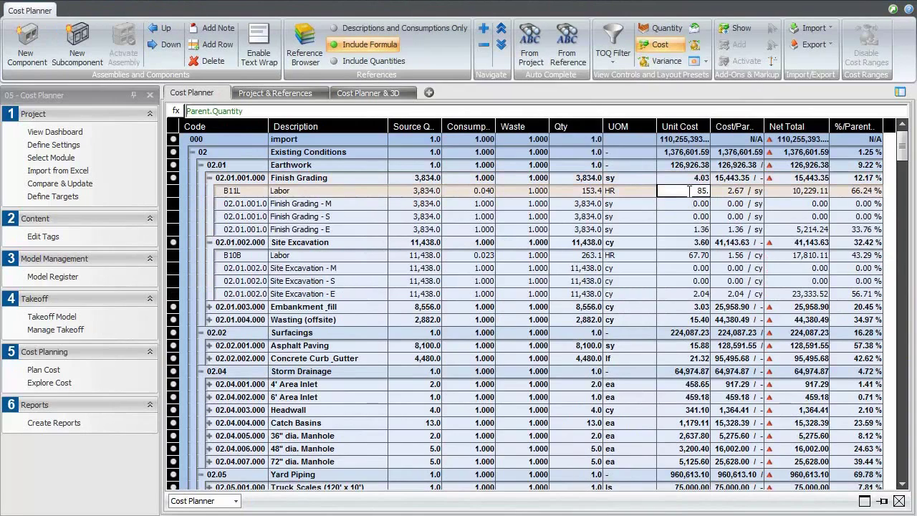
pyautogui.press('Return')
pyautogui.hotkey('ctrl', 'z')
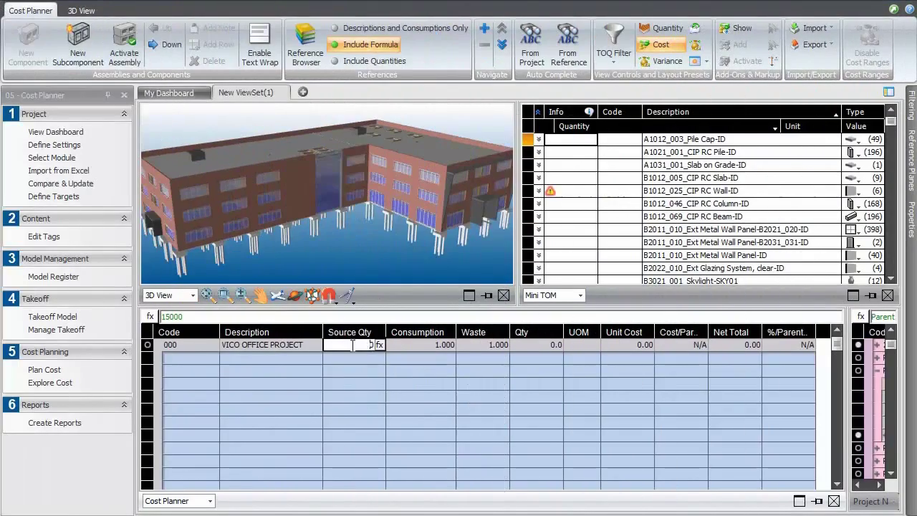
# Enter a source quantity of 15,000 for the VICO OFFICE PROJECT row
pyautogui.write('000')
pyautogui.press('Tab')
pyautogui.press('Tab')
pyautogui.press('Tab')
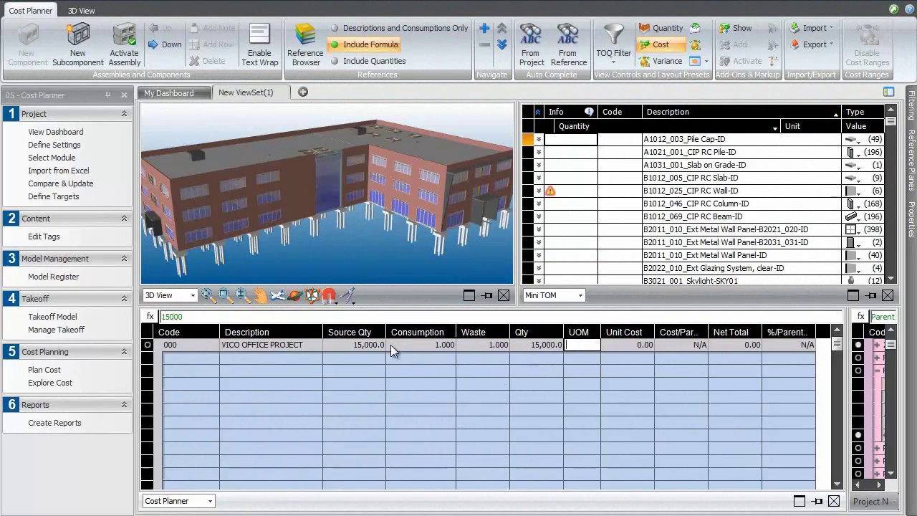
pyautogui.press('Tab')
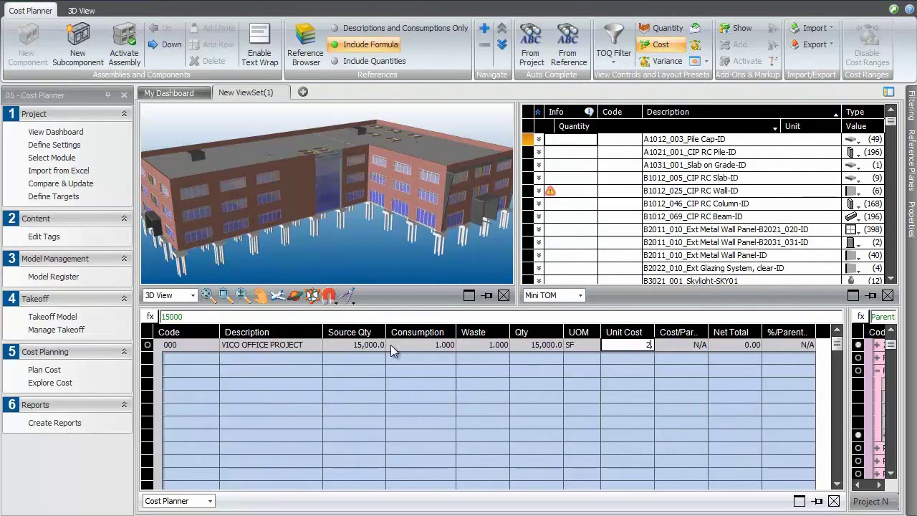
# Commit the 220 unit cost and add the SUBSTRUCTURE assembly from Cost Reference to the estimate
pyautogui.press('Return')
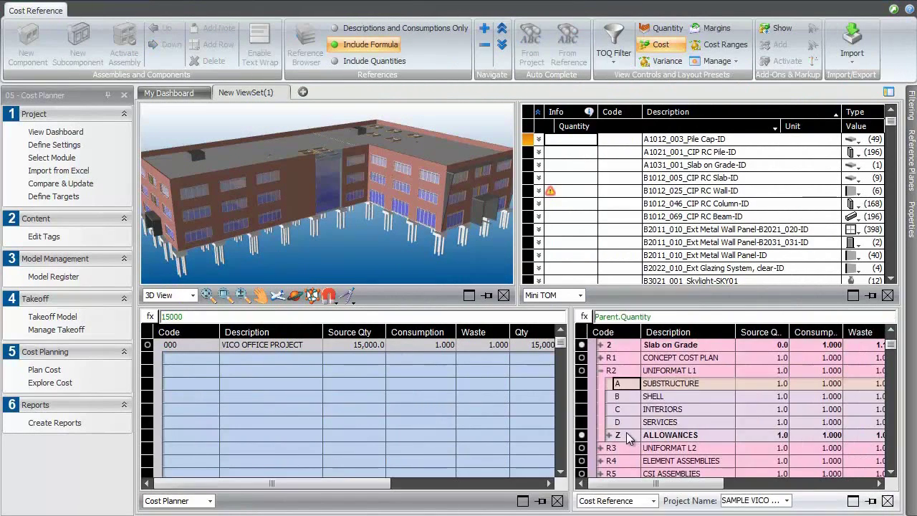
pyautogui.click(628, 434)
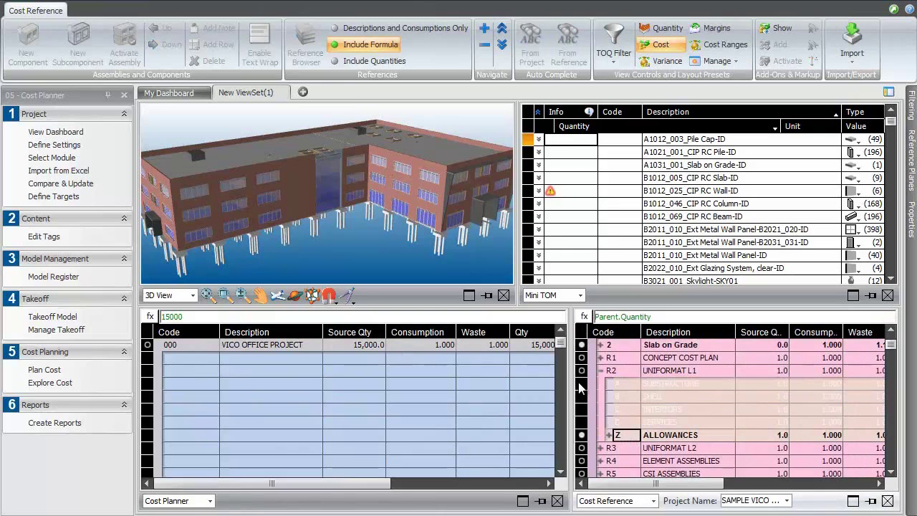
pyautogui.moveTo(581, 387); pyautogui.dragTo(351, 351)
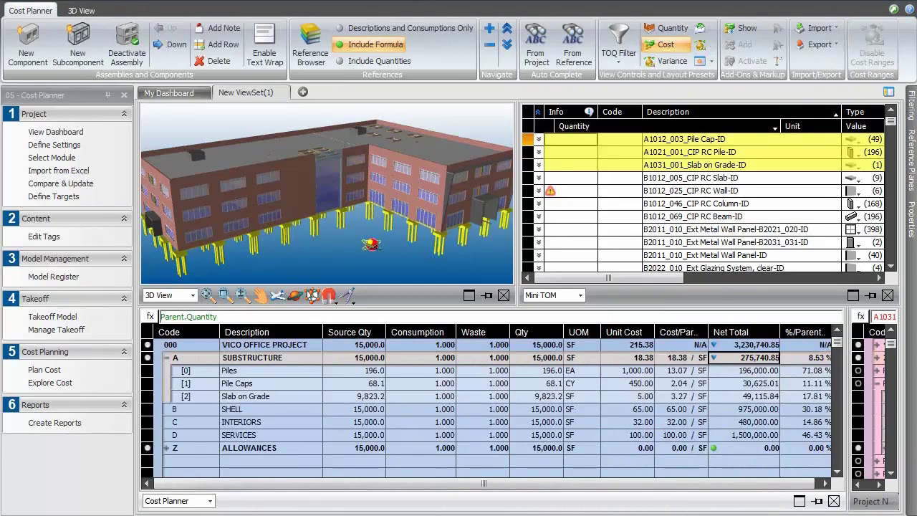
pyautogui.moveTo(371, 244); pyautogui.dragTo(442, 228)
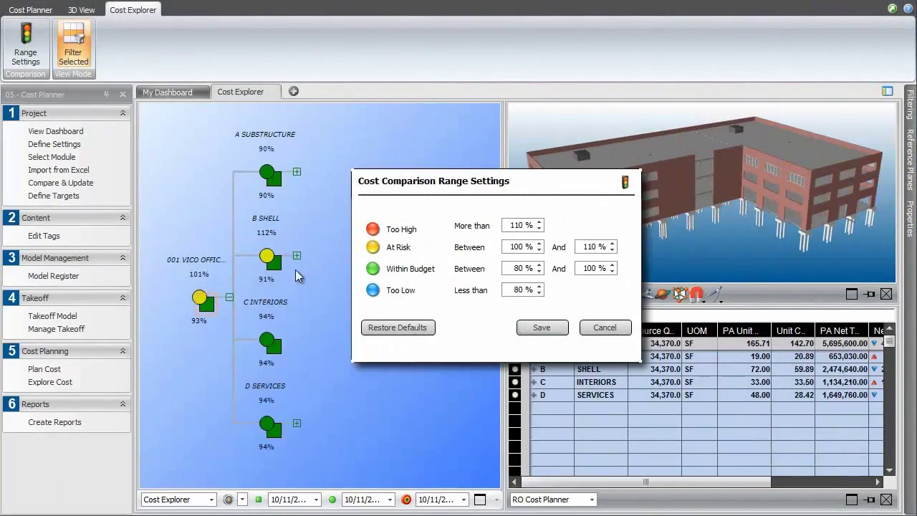
# Filter to the B SHELL costs and model, then expand it and show B10 Superstructure
pyautogui.click(267, 258)
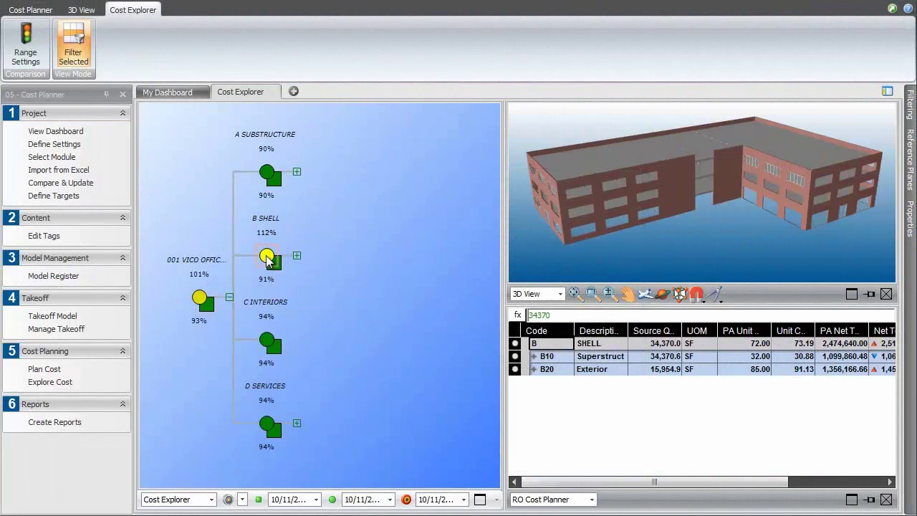
pyautogui.moveTo(674, 254)
pyautogui.mouseDown()
pyautogui.moveTo(684, 245)
pyautogui.moveTo(679, 252)
pyautogui.moveTo(662, 246)
pyautogui.mouseUp()
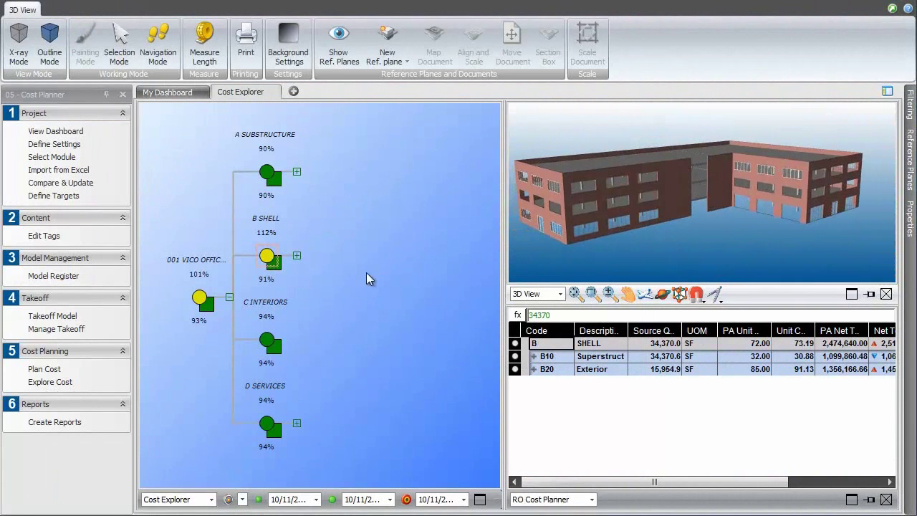
pyautogui.click(297, 256)
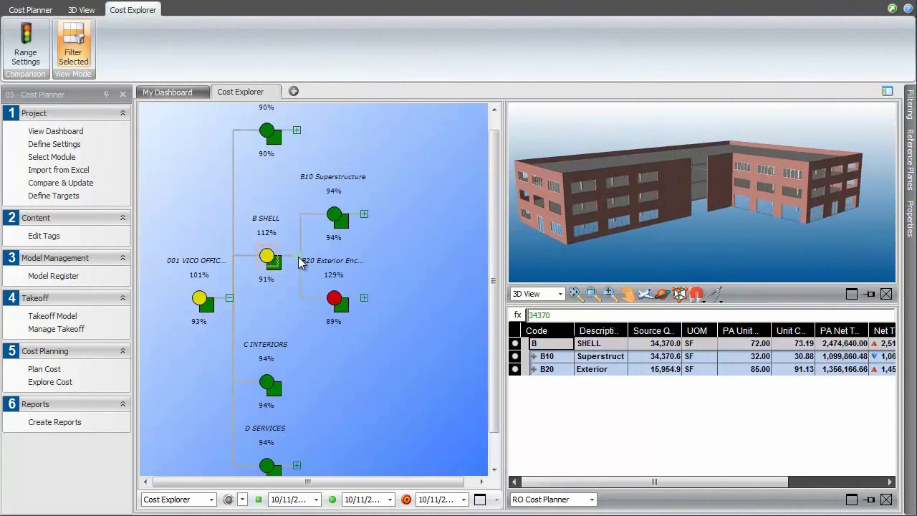
pyautogui.click(335, 218)
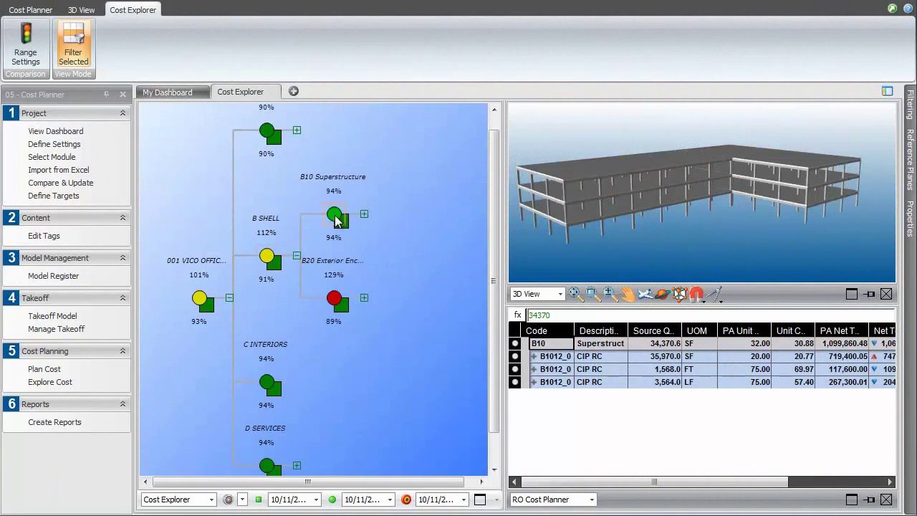
# Expand B20 Exterior Enclosure and inspect items B2031_030, B2021_020 and B2011_010 in turn
pyautogui.click(335, 300)
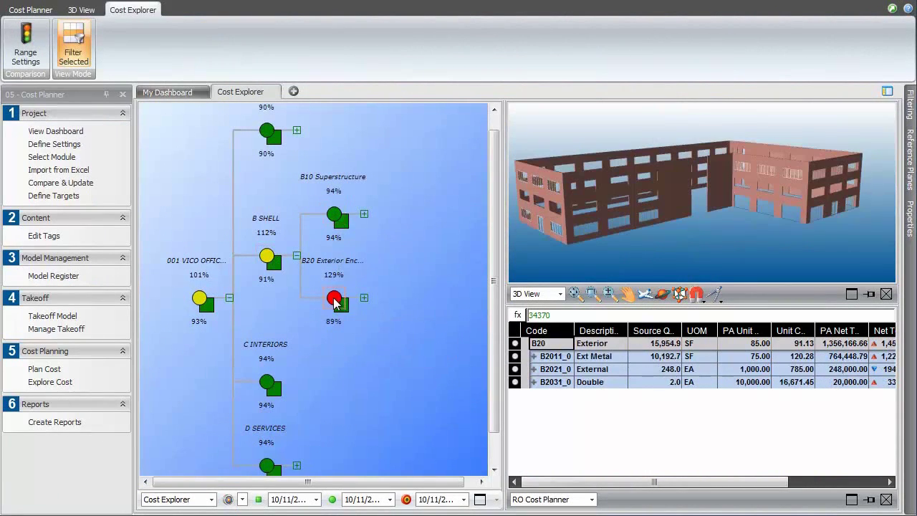
pyautogui.click(363, 297)
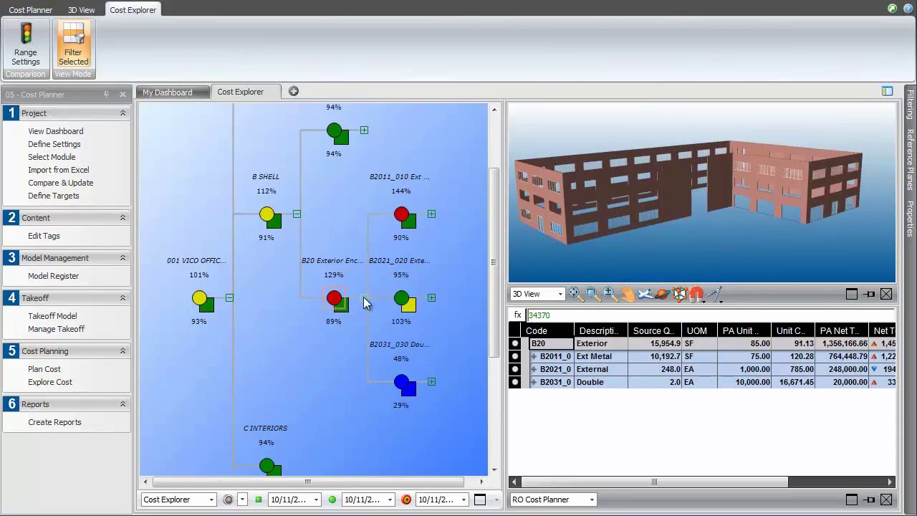
pyautogui.click(402, 381)
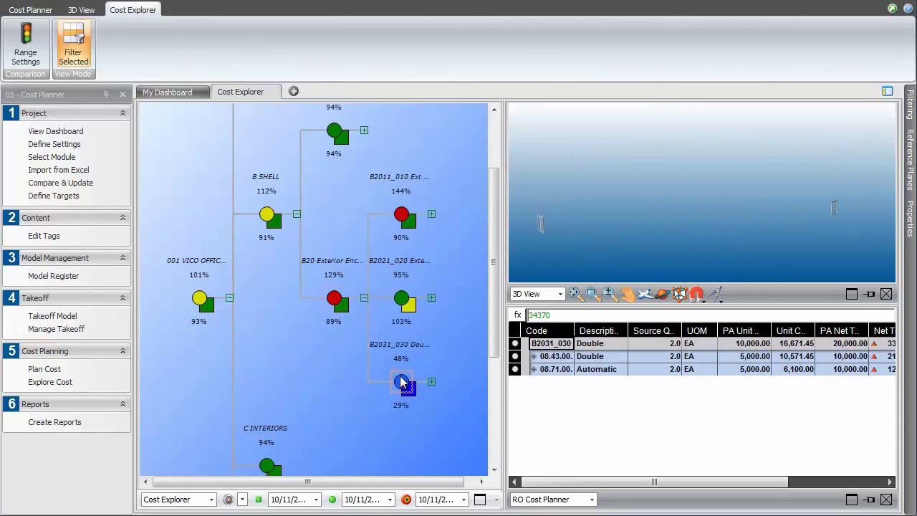
pyautogui.click(402, 303)
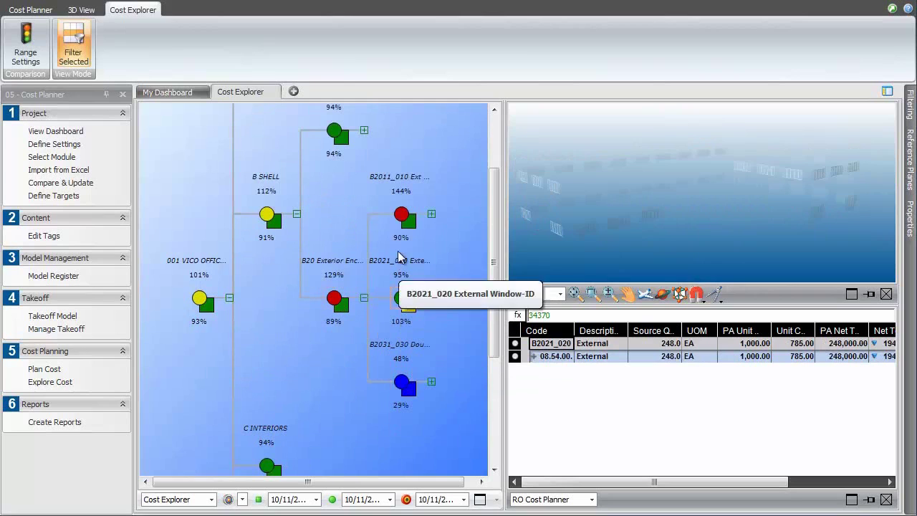
pyautogui.click(401, 216)
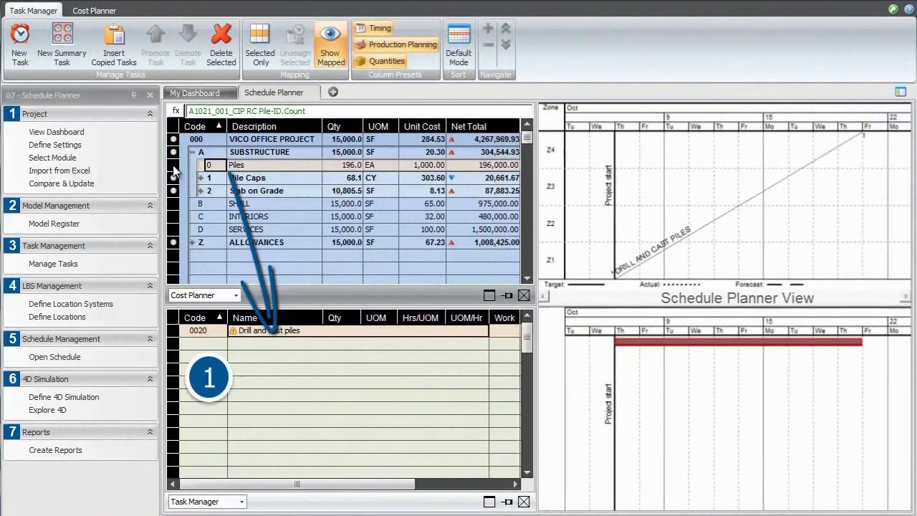
# Assign the Piles cost item to task Drill and cast piles at 2.00 Hrs/UOM
pyautogui.moveTo(174, 166); pyautogui.dragTo(255, 333)
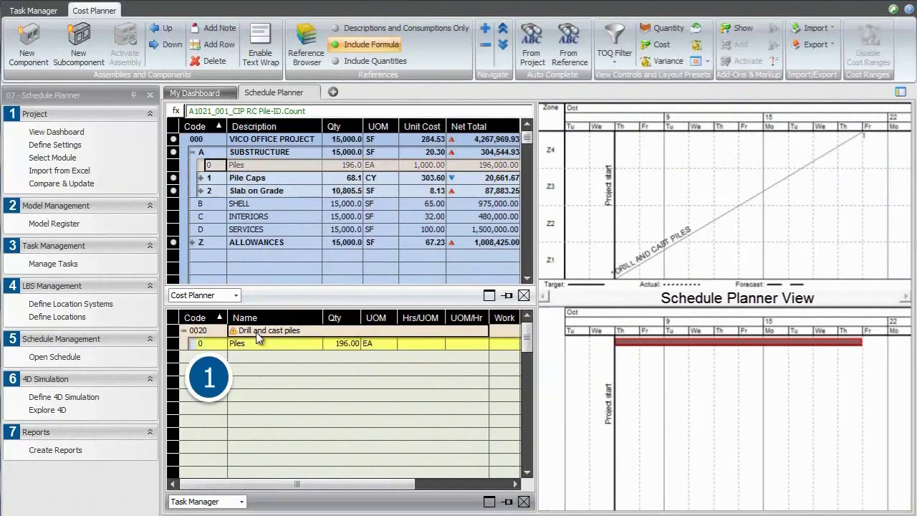
pyautogui.click(422, 343)
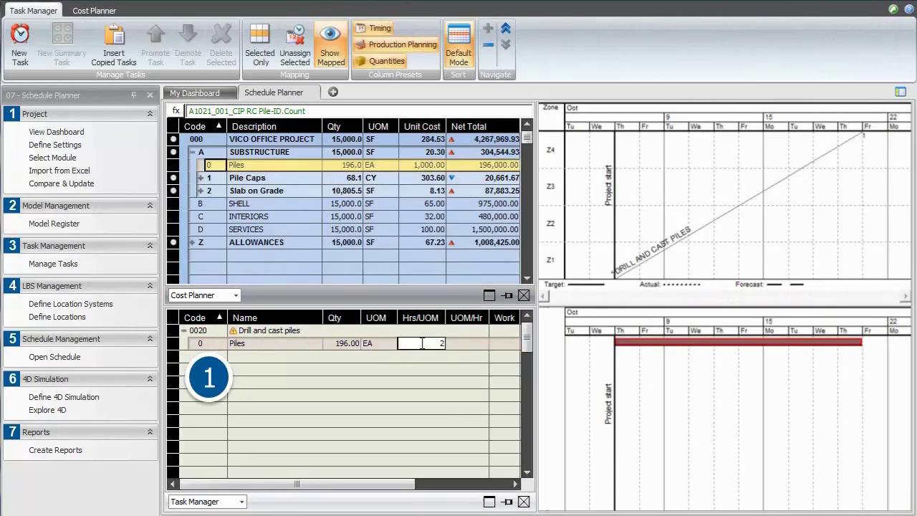
pyautogui.press('Return')
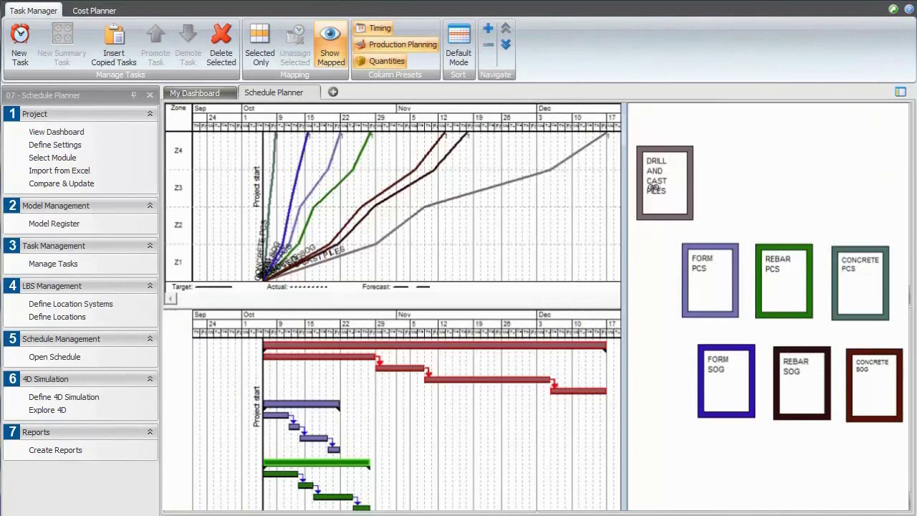
# Link Drill and cast piles to Form PCS, chain Rebar PCS and Concrete PCS, and draw a task line
pyautogui.moveTo(665, 179); pyautogui.dragTo(855, 294)
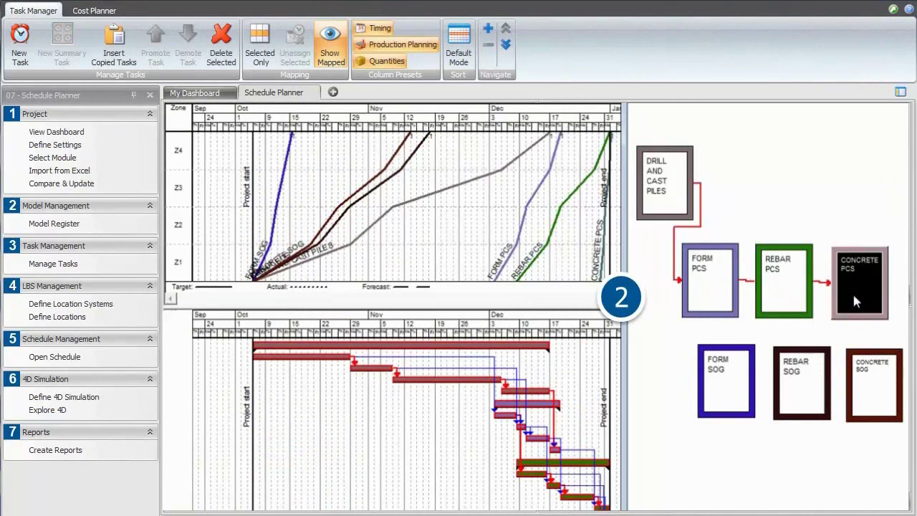
pyautogui.moveTo(727, 391); pyautogui.dragTo(868, 391)
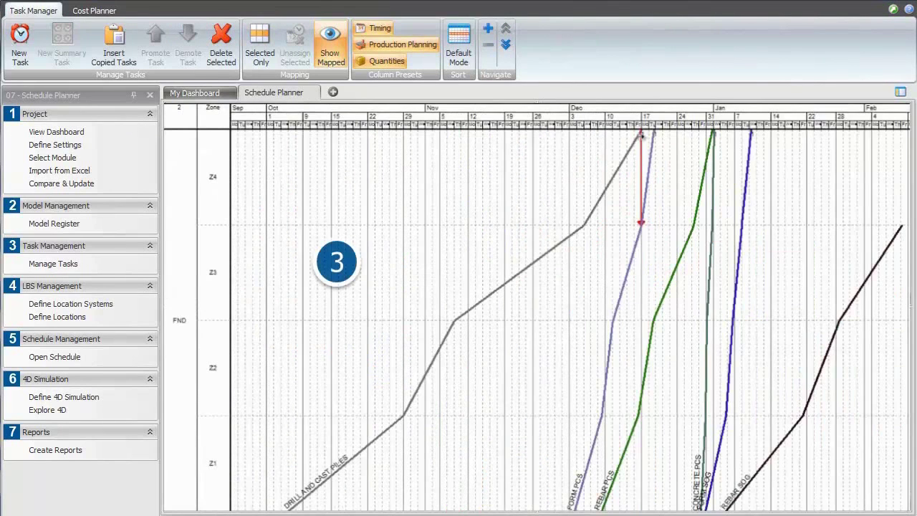
pyautogui.moveTo(290, 505)
pyautogui.mouseDown()
pyautogui.moveTo(467, 227)
pyautogui.moveTo(387, 130)
pyautogui.moveTo(383, 145)
pyautogui.mouseUp()
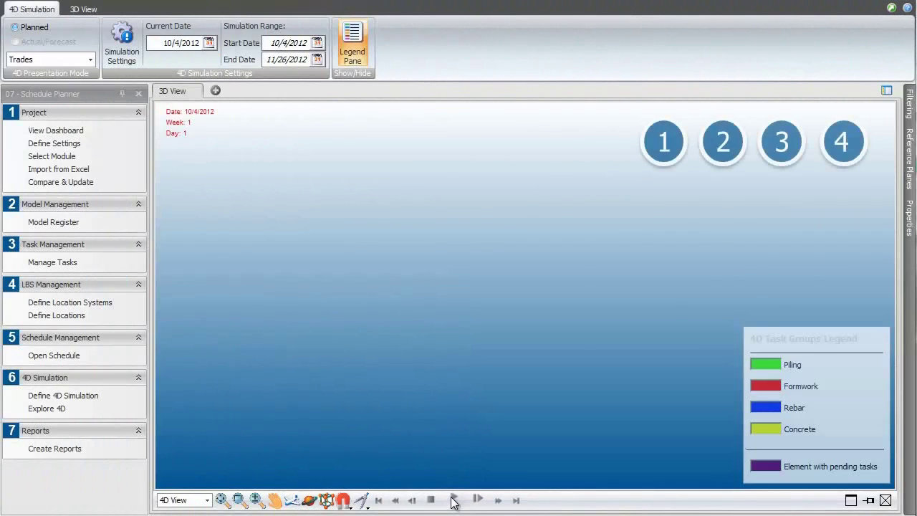
# Play the 4D construction simulation from the bottom toolbar
pyautogui.click(453, 499)
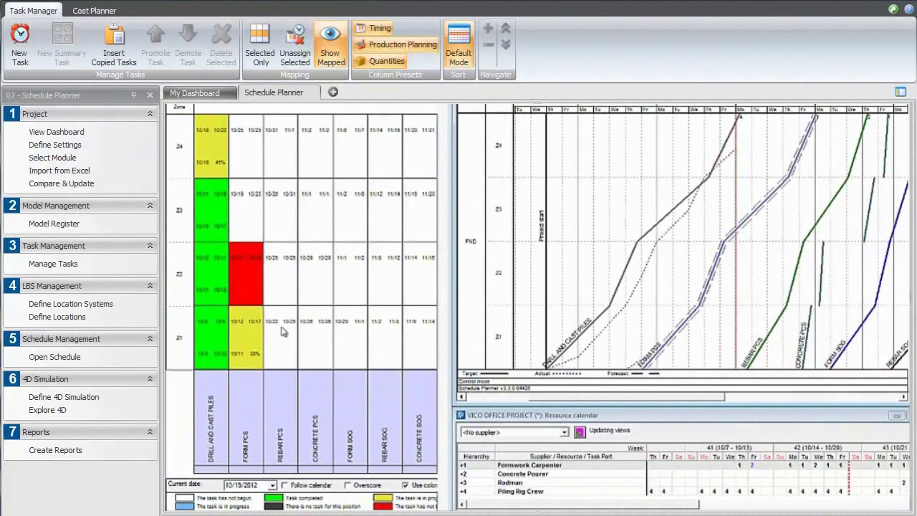
# Record the actual date and percent complete for Form PCS in zone Z1 and apply it
pyautogui.doubleClick(252, 333)
pyautogui.click(715, 299)
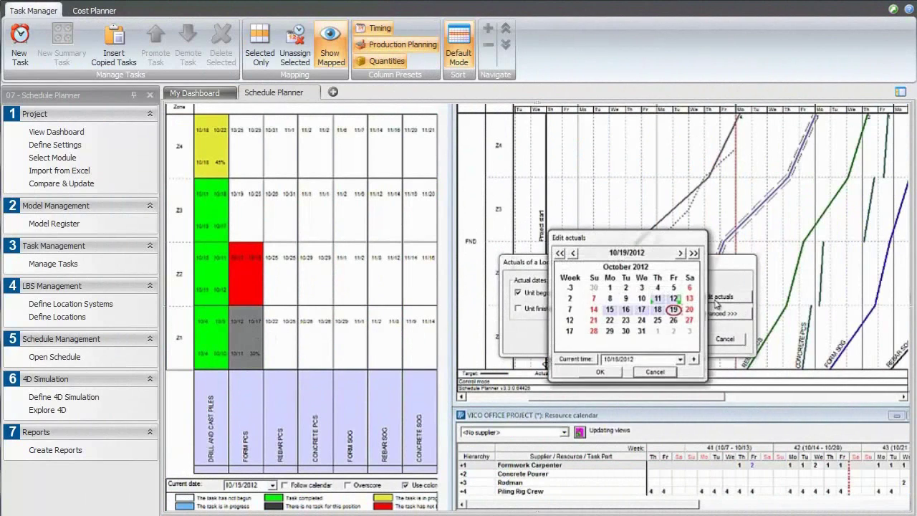
pyautogui.rightClick(623, 309)
pyautogui.click(652, 313)
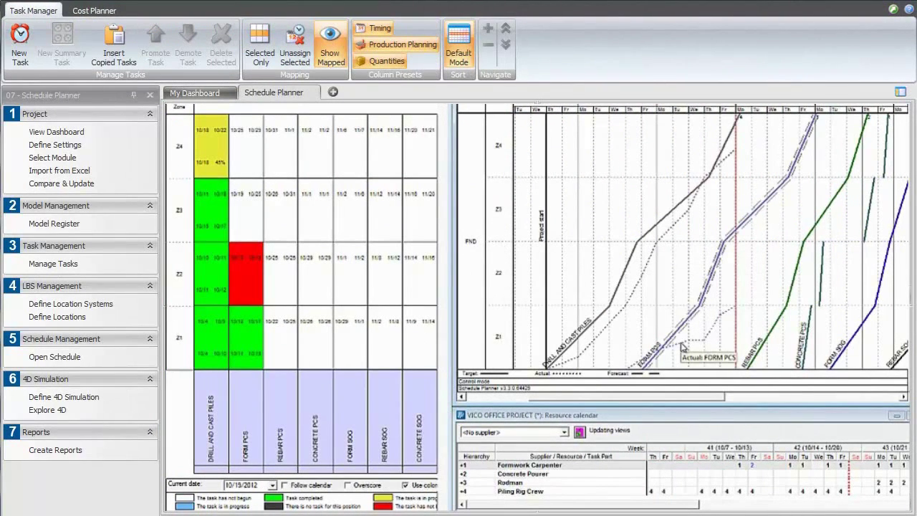
pyautogui.click(462, 465)
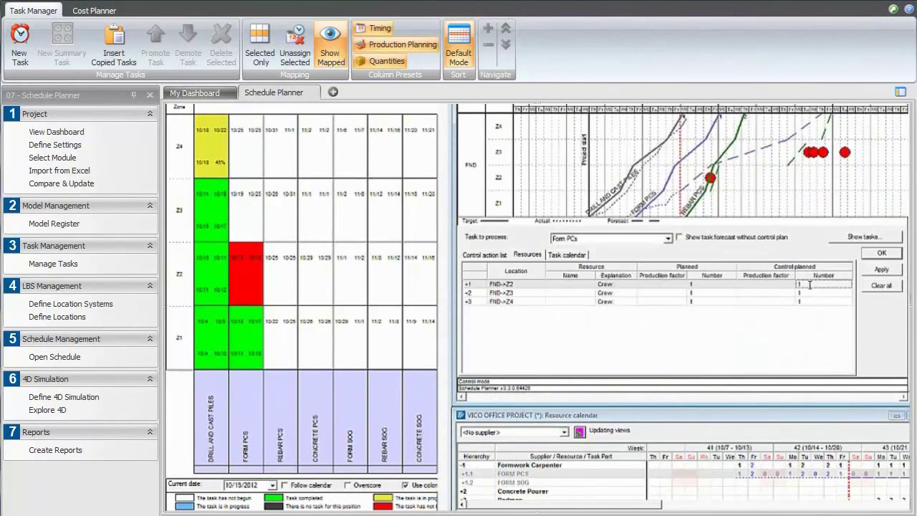
# Set the crew number to 4 for zones Z2 to Z4 in Control actions
pyautogui.click(810, 285)
pyautogui.click(815, 293)
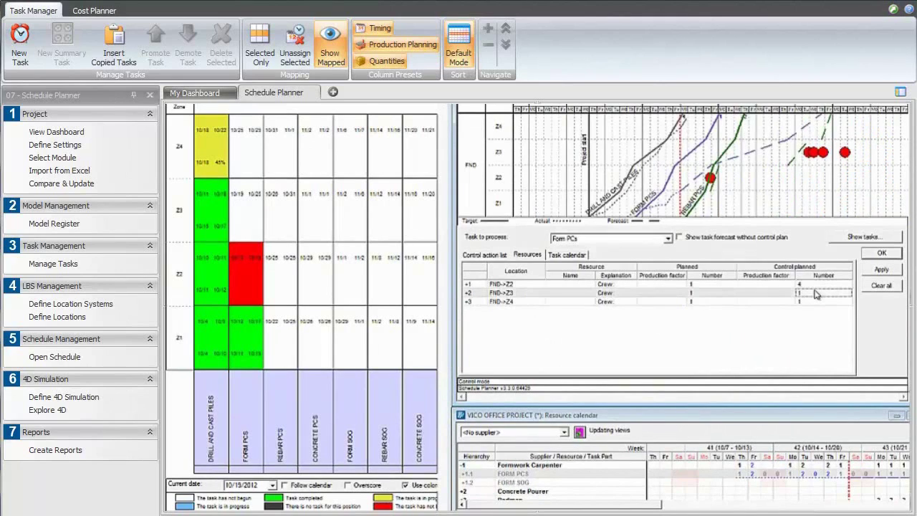
pyautogui.write('4')
pyautogui.click(814, 301)
pyautogui.write('4')
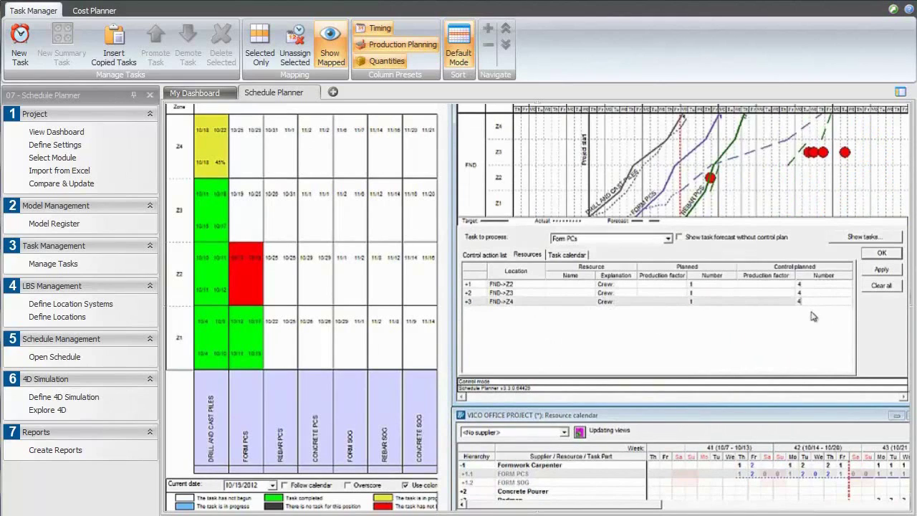
pyautogui.click(880, 253)
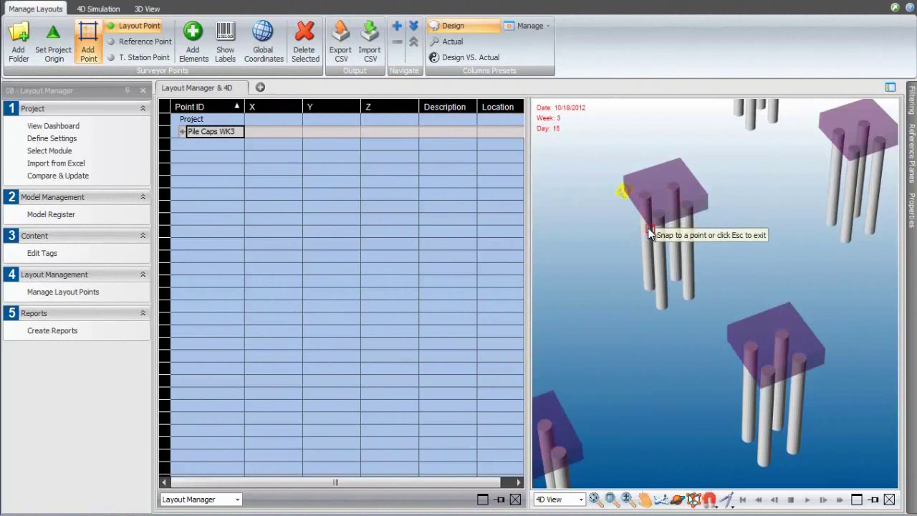
# Place layout points on the pile caps, show their labels, and zoom to point LP00067
pyautogui.click(645, 229)
pyautogui.click(725, 340)
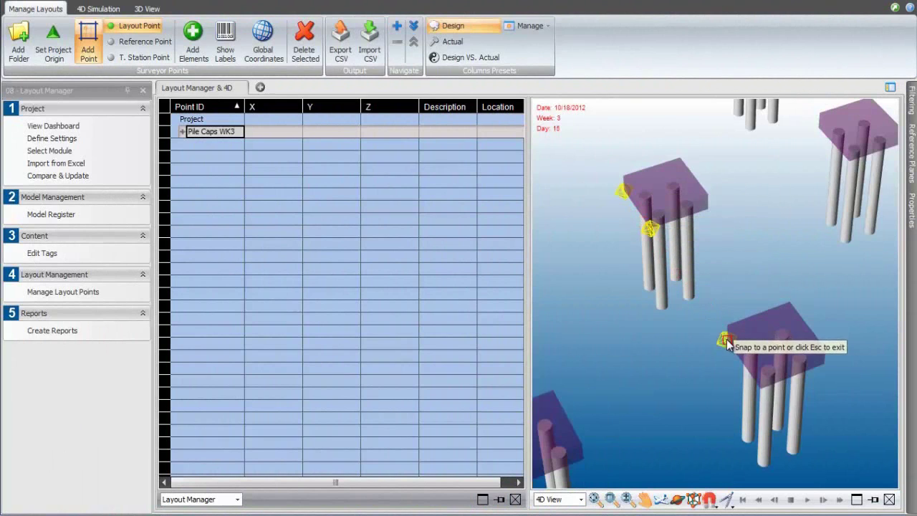
pyautogui.click(758, 387)
pyautogui.click(223, 54)
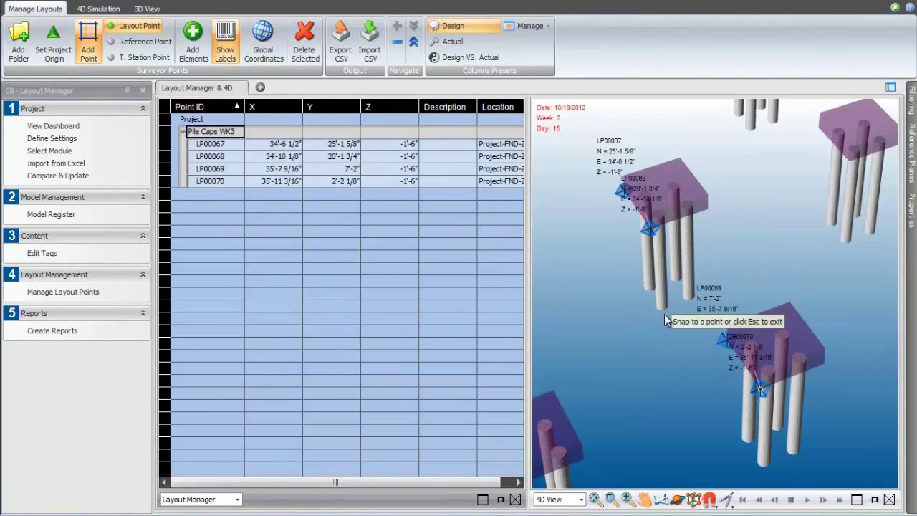
pyautogui.press('Escape')
pyautogui.press('Down')
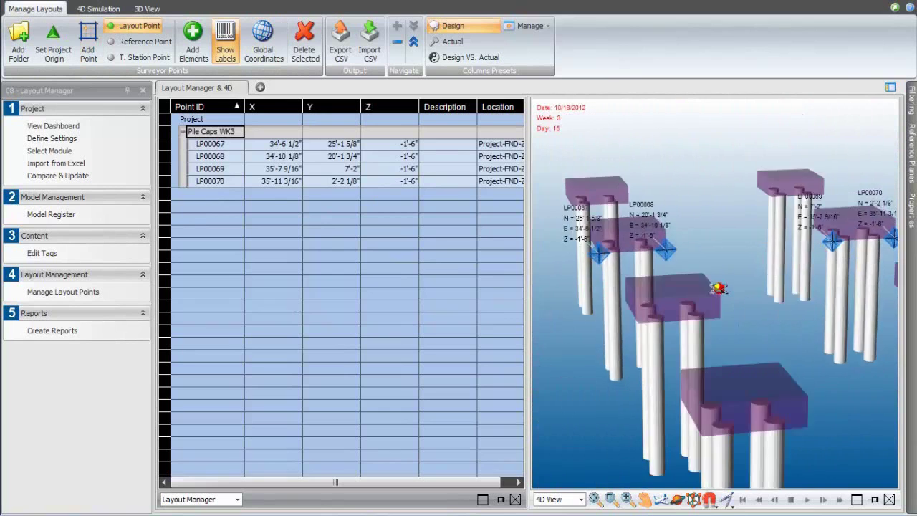
# Import the surveyed CSV coordinates with the Design VS. Actual preset and inspect out-of-tolerance point LP00069
pyautogui.click(370, 50)
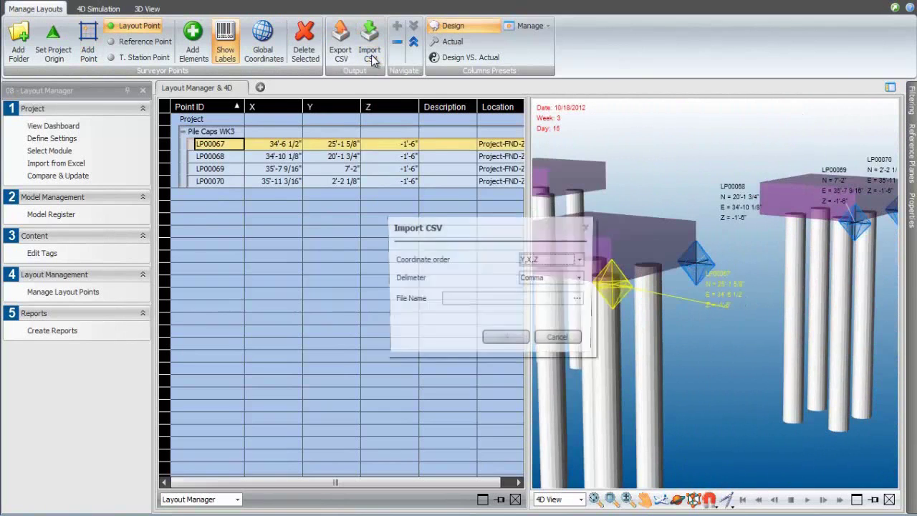
pyautogui.click(509, 340)
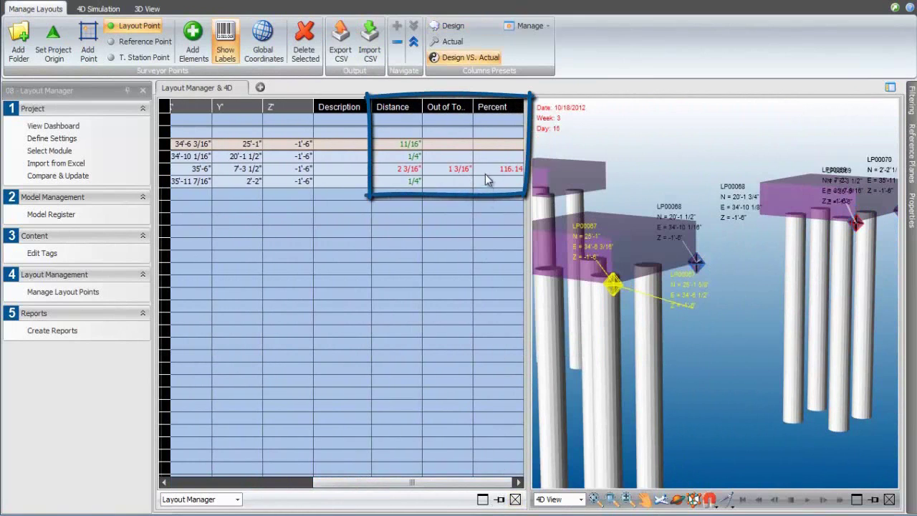
pyautogui.click(485, 170)
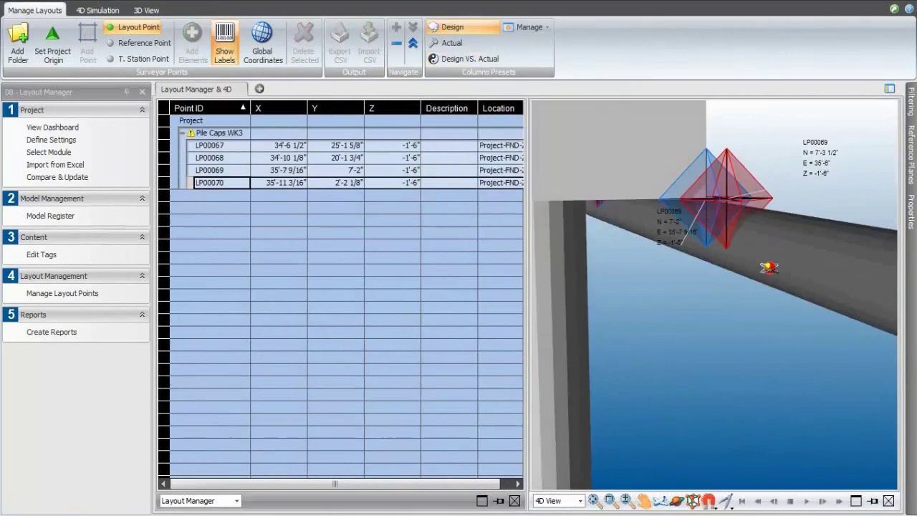
pyautogui.moveTo(768, 267)
pyautogui.mouseDown()
pyautogui.moveTo(694, 268)
pyautogui.moveTo(757, 266)
pyautogui.mouseUp()
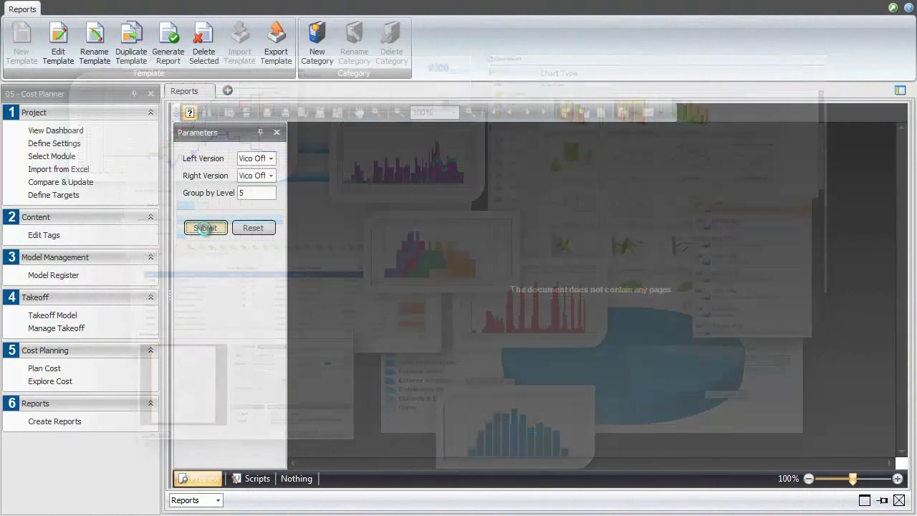
# Submit the v012 Foundations Update comparison and scroll the 5-page report to the Quantity Comparison and fourth pages
pyautogui.click(204, 228)
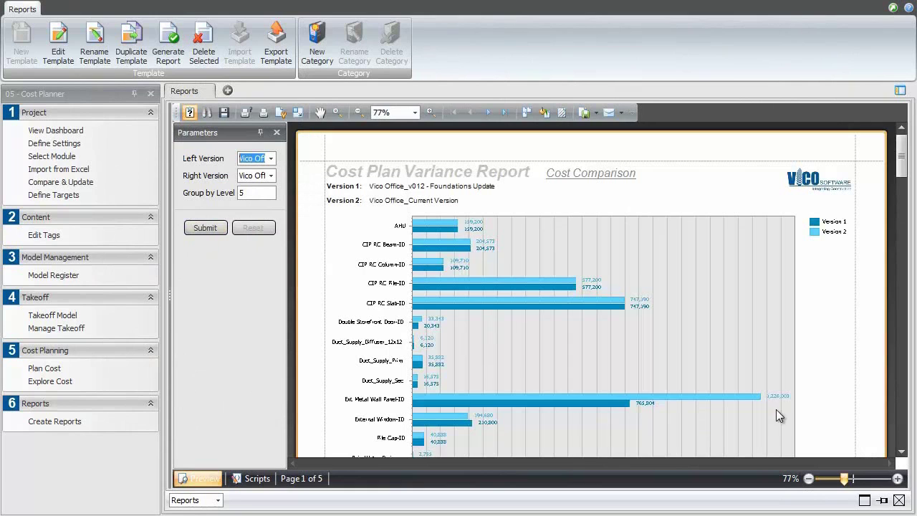
pyautogui.click(905, 415)
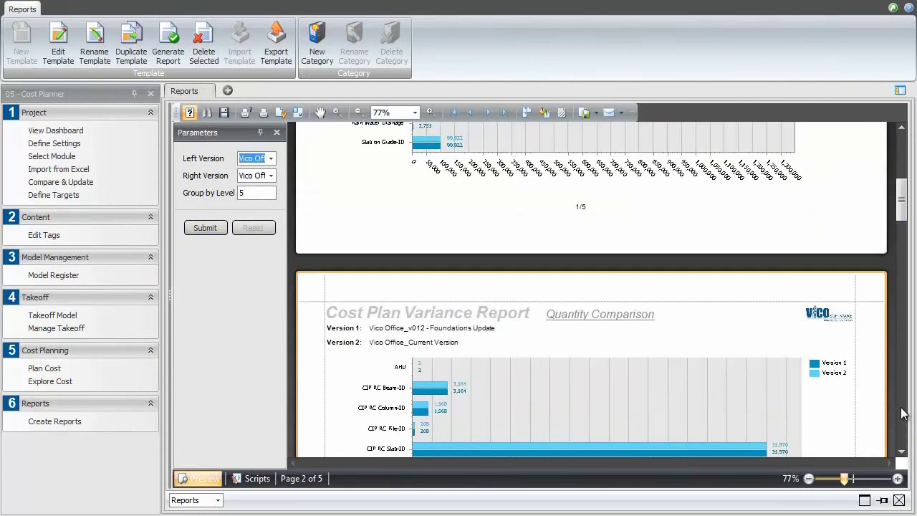
pyautogui.moveTo(906, 237); pyautogui.dragTo(904, 222)
pyautogui.click(904, 384)
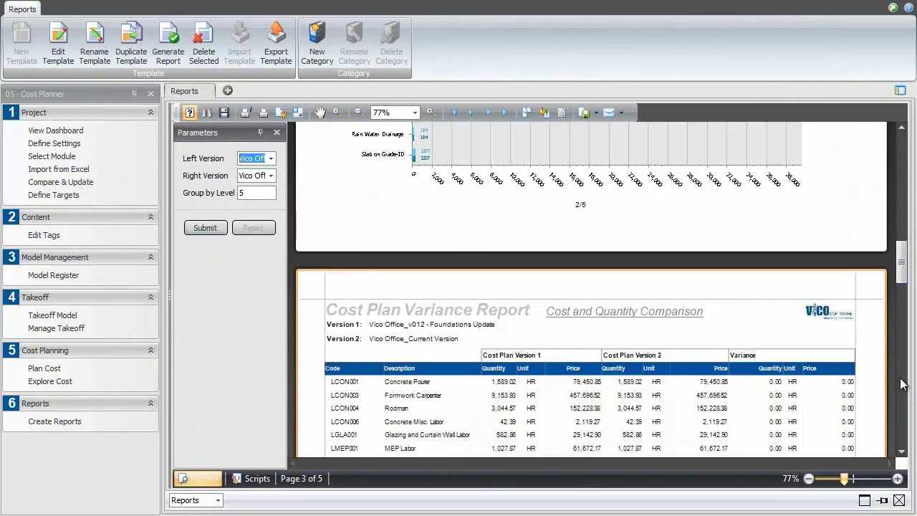
pyautogui.moveTo(903, 365); pyautogui.dragTo(904, 367)
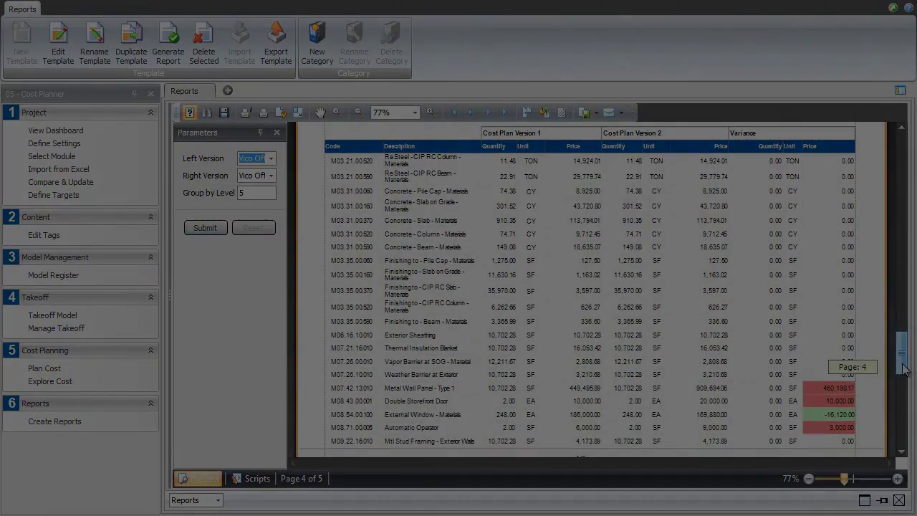